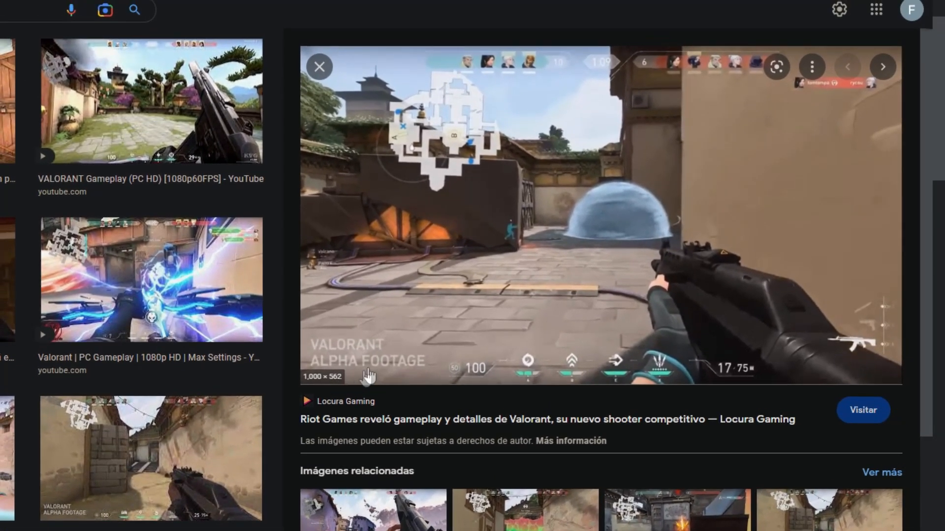
- Save the Valorant alpha gameplay image to the MINIATURAS folder and import Untitled-4-e1583173454181.jpg from it into the Filmora project
drag(613, 239, 473, 257)
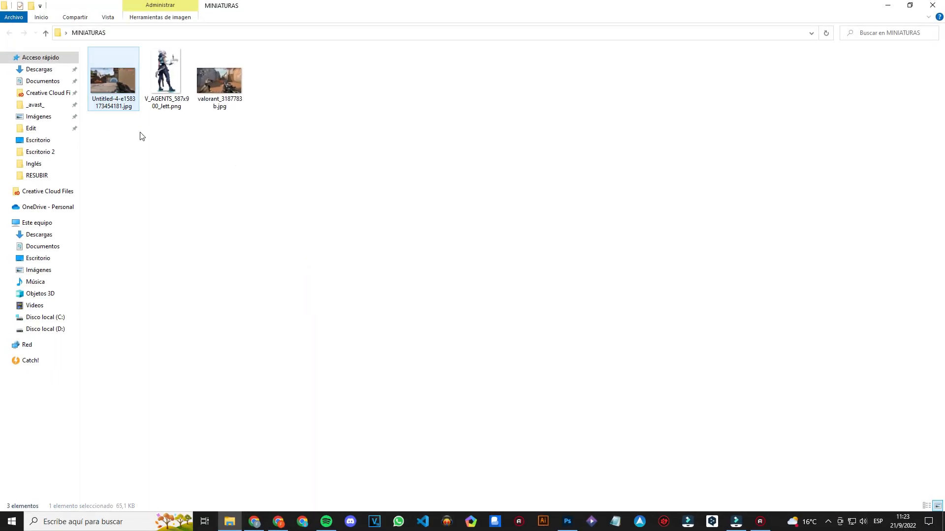
drag(113, 81, 736, 519)
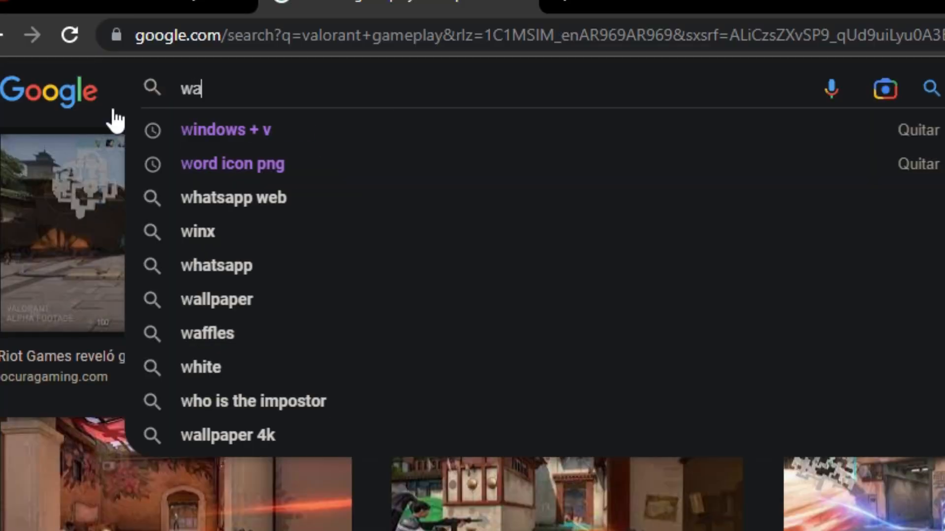
- Search Google Images for "warzone gameplay screenshot" and open one of the pictures as an example background
text(rzone game)
key(Down)
key(Down)
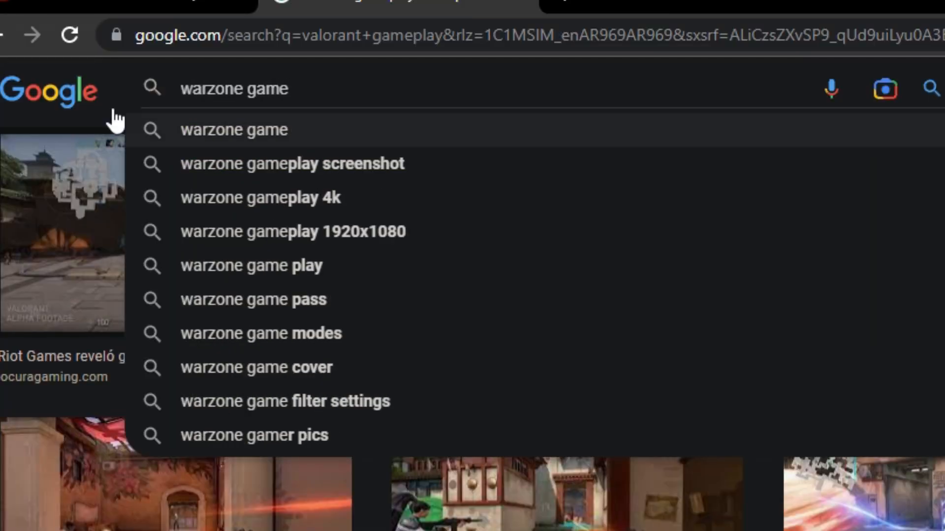
key(Return)
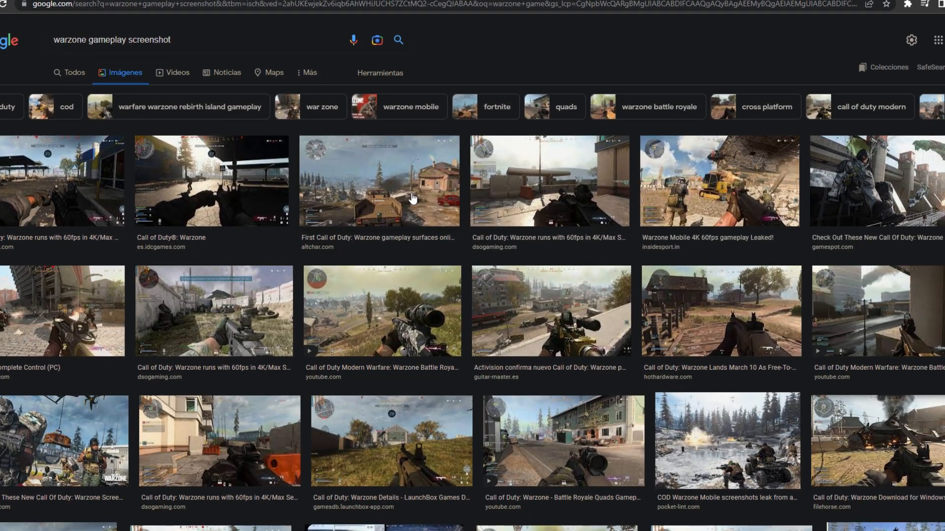
click(401, 185)
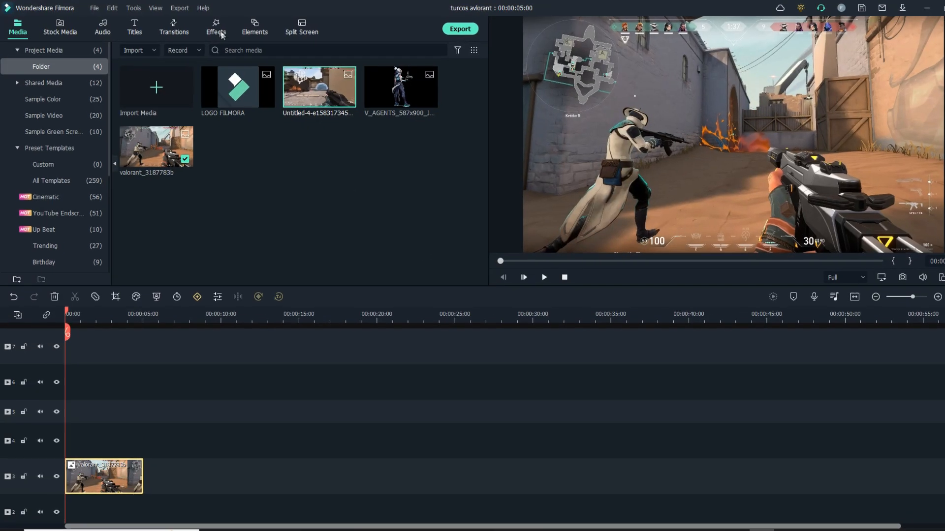
- Find the Direction blur effect with the search "blur direction" and apply it to the valorant_3187783b clip in Filmora
click(217, 29)
click(214, 51)
text(blur direc)
key(Return)
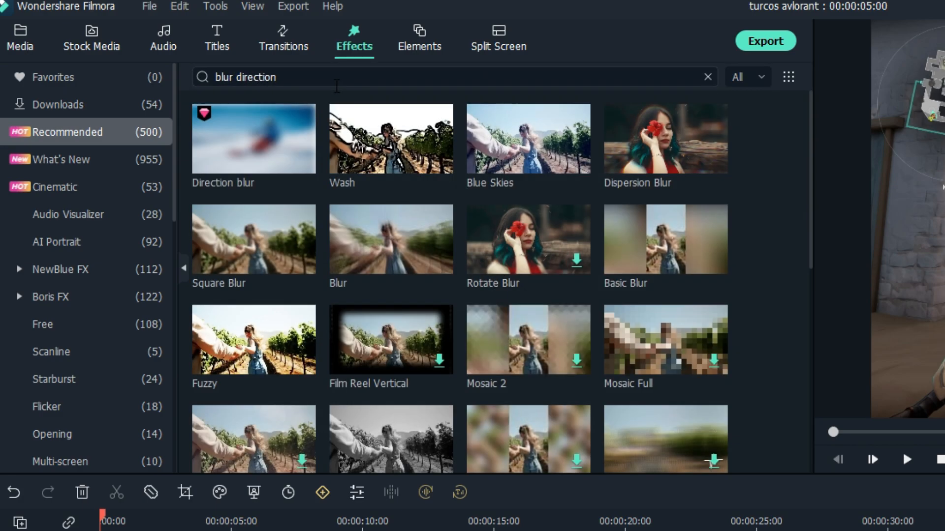
mouse_move(260, 152)
drag(240, 151, 134, 421)
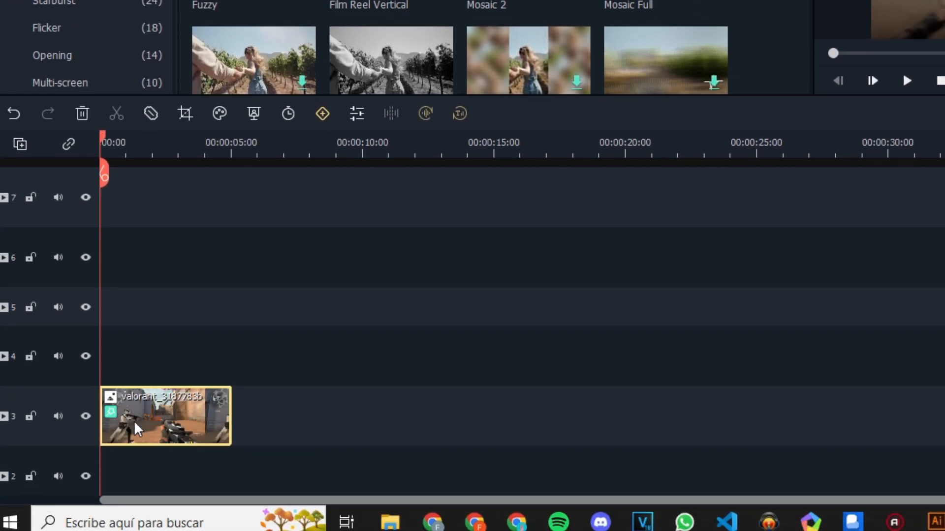
- Set the Direction blur on the gameplay clip to a blur direction of 180° and apply it
double_click(164, 409)
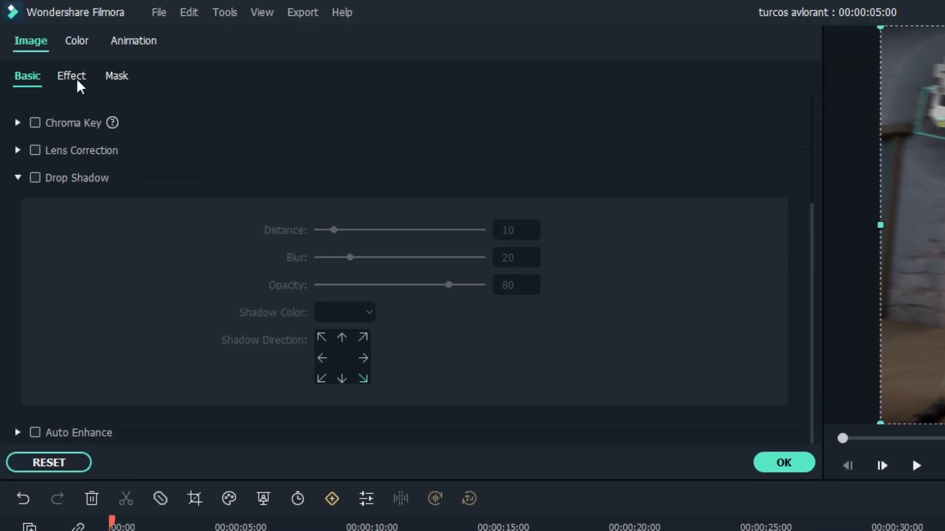
click(72, 77)
drag(340, 142, 341, 195)
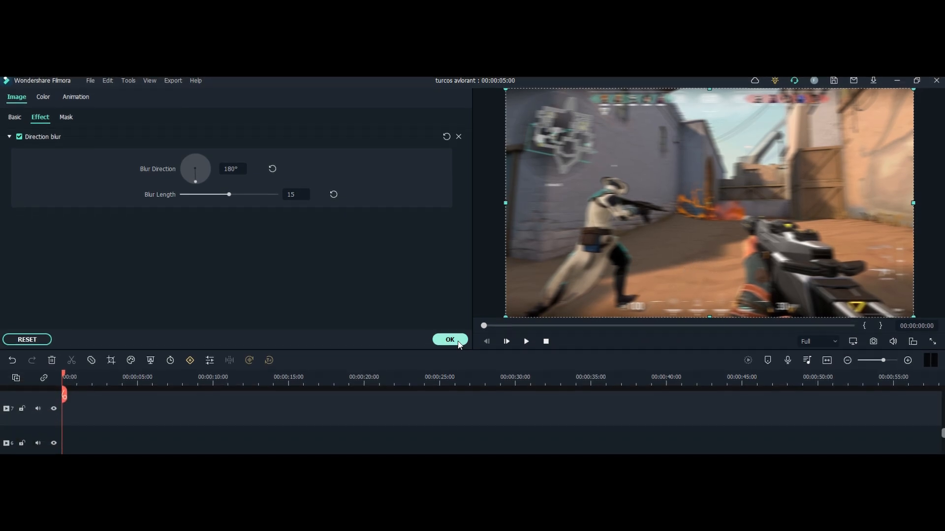
click(450, 374)
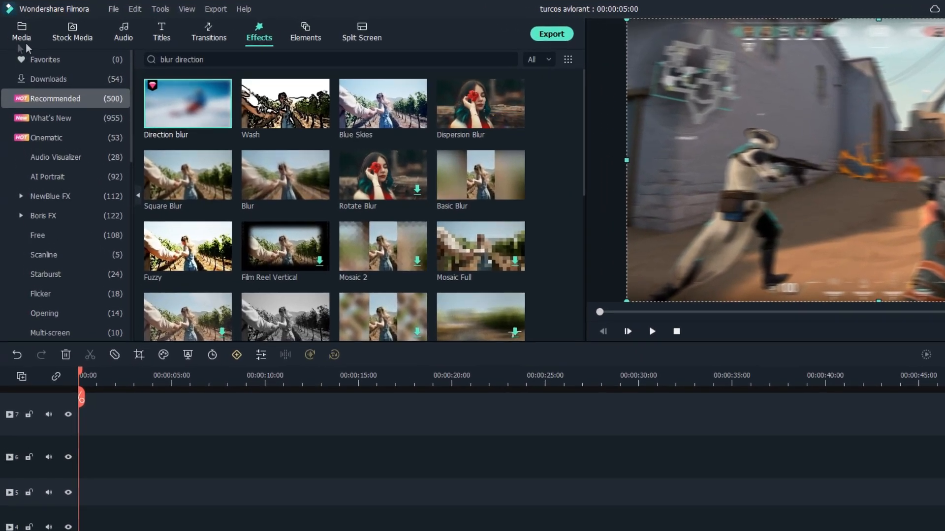
- Place the Blue sample color on track 4, directly above the gameplay clip at the start of the timeline
click(23, 33)
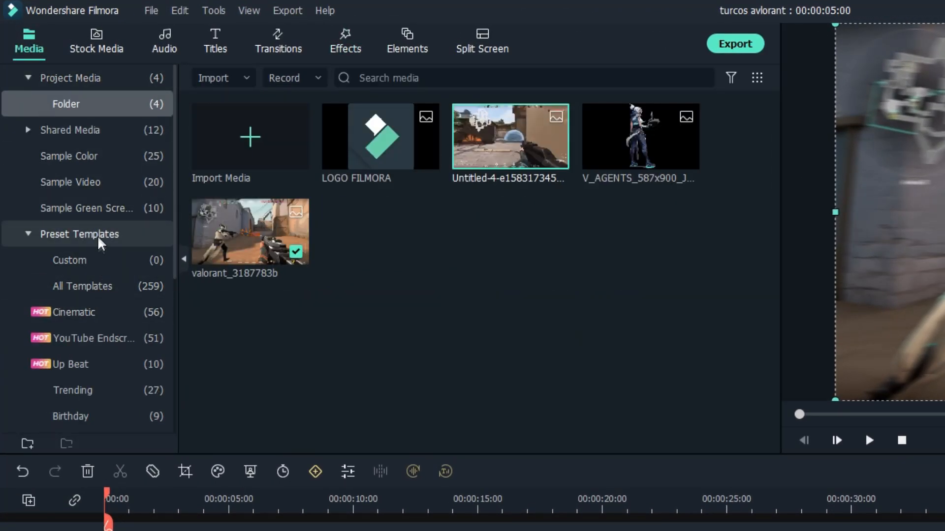
click(72, 158)
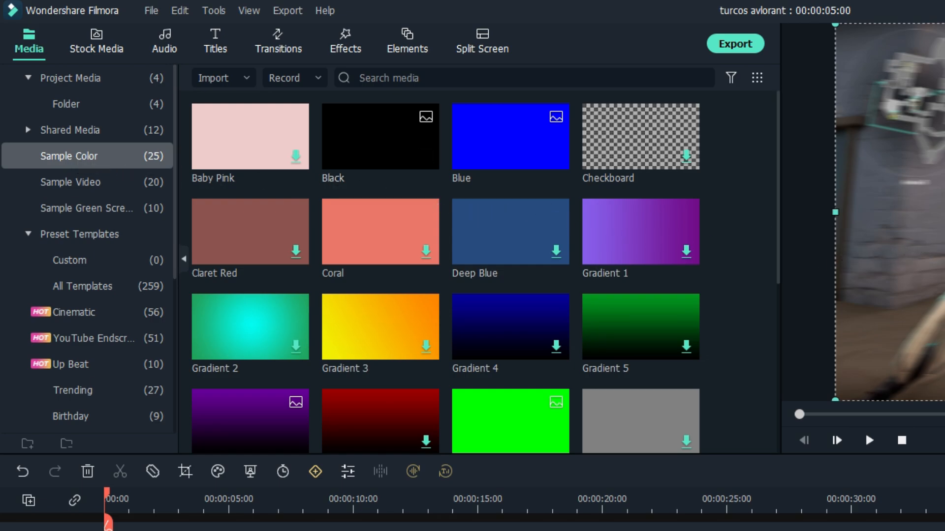
drag(477, 154, 124, 530)
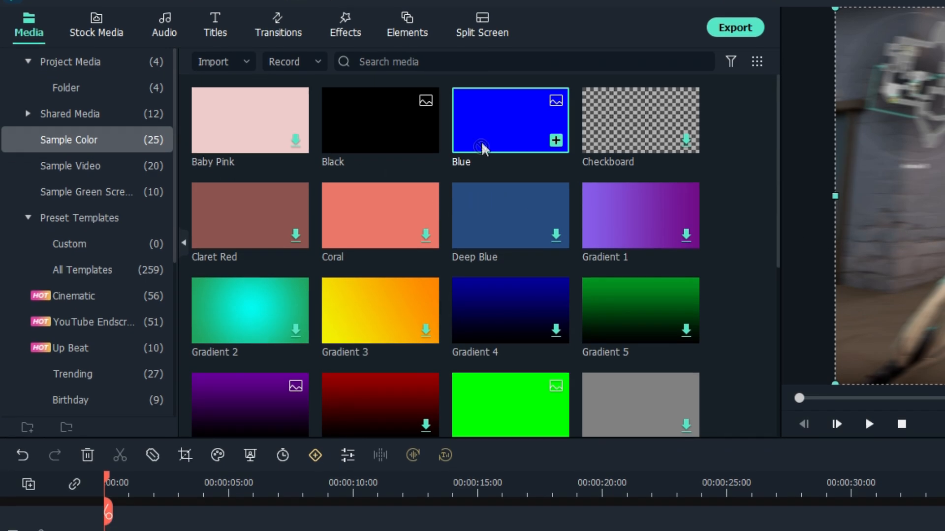
drag(122, 470, 121, 477)
- Try the Color Burn blending mode on the Blue clip and set it to Linear Burn instead
double_click(177, 474)
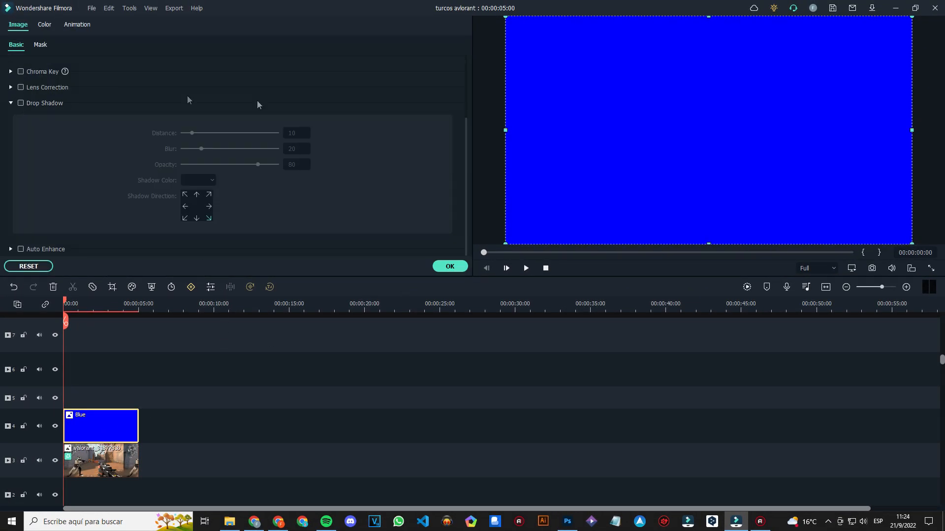
click(268, 110)
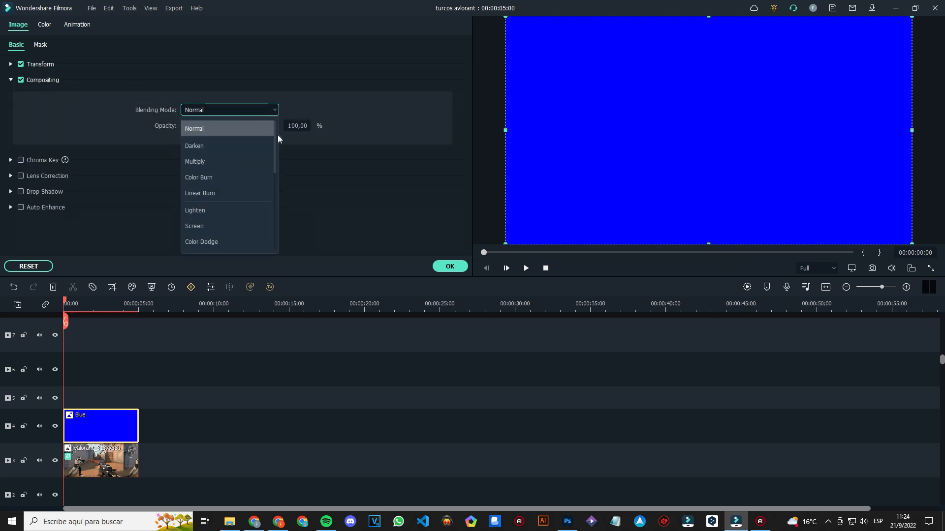
click(257, 176)
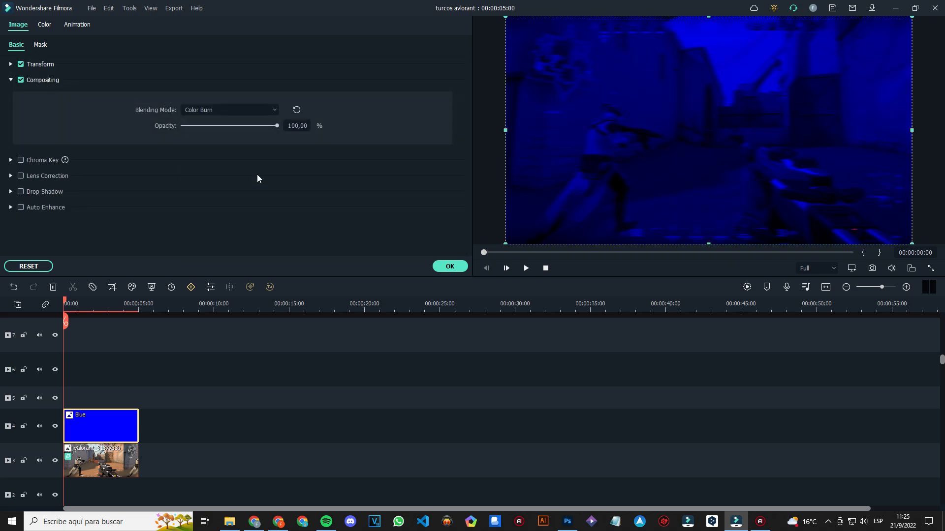
click(238, 110)
click(227, 195)
- Adjust the opacity of the gameplay clip beneath the blue layer and apply the change
click(110, 463)
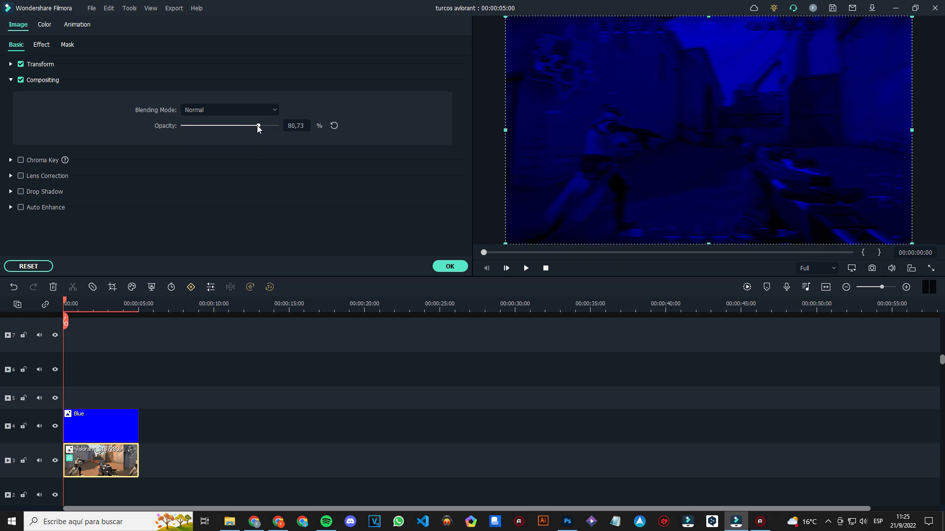
click(303, 125)
click(449, 266)
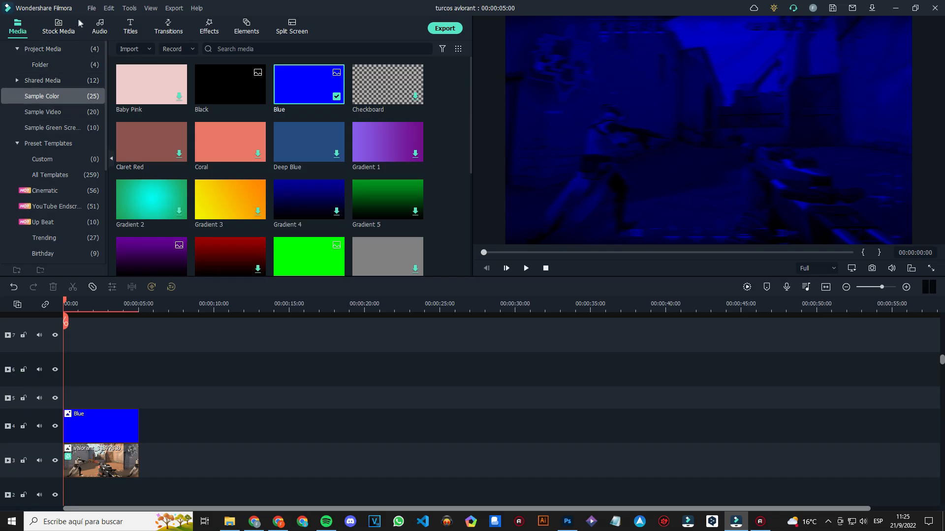
- Add the Jett character image from the project media to track 5 and move it to the left edge of the frame
click(66, 29)
click(18, 26)
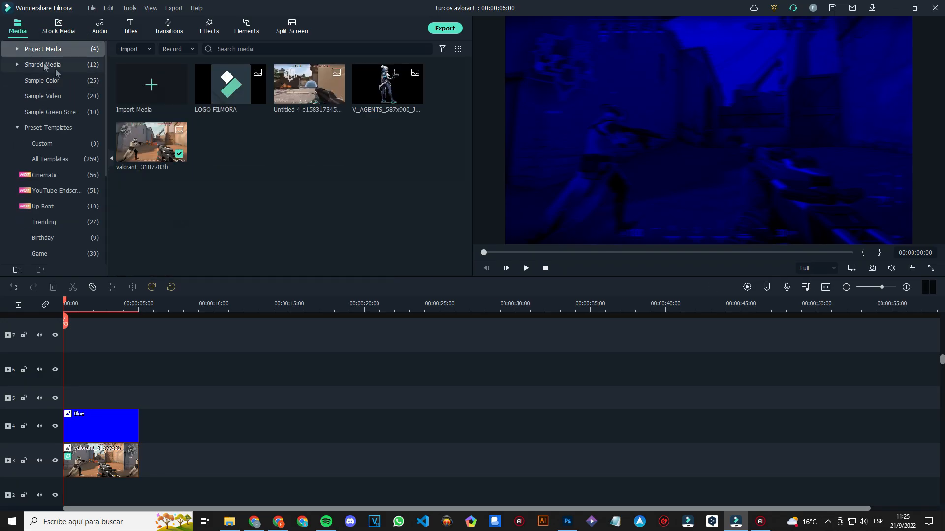
drag(387, 84, 58, 399)
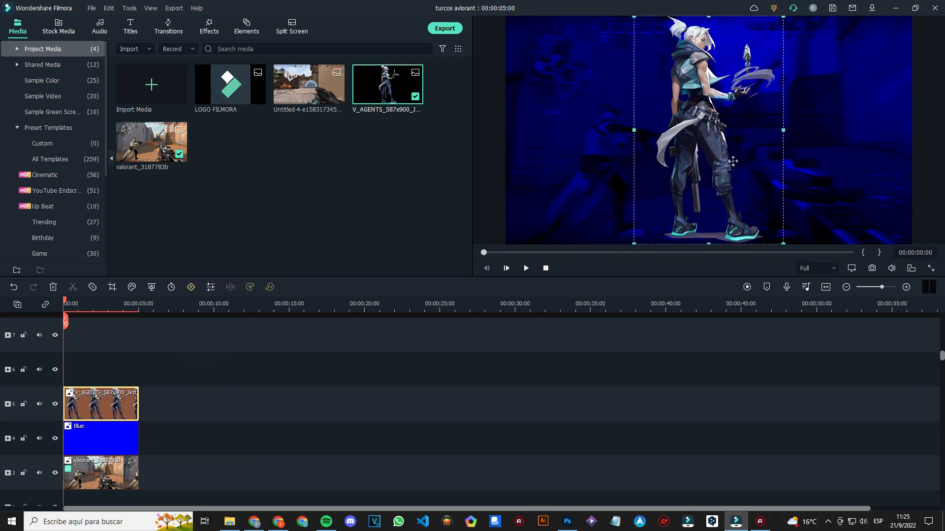
drag(709, 152, 613, 152)
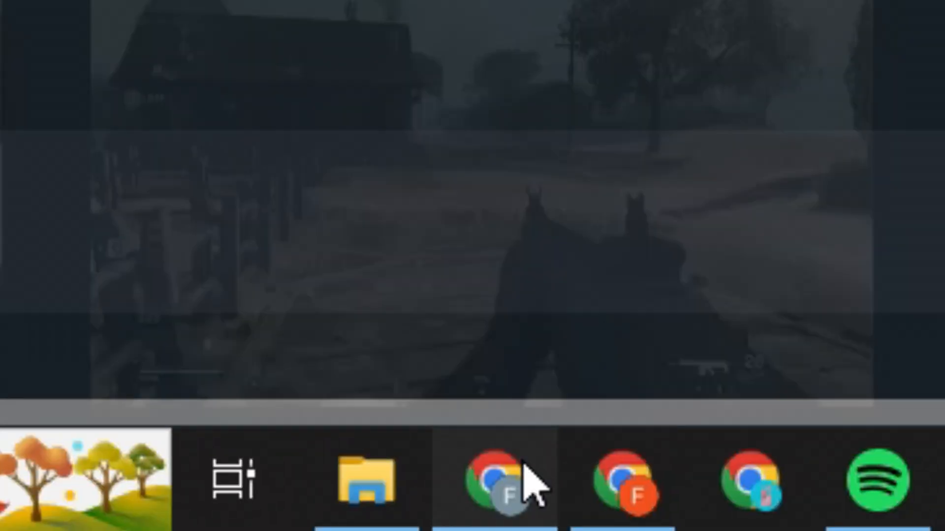
- Switch to Chrome and look up "valorant characters png" in Google Images
mouse_move(259, 521)
click(494, 480)
text(valorant char)
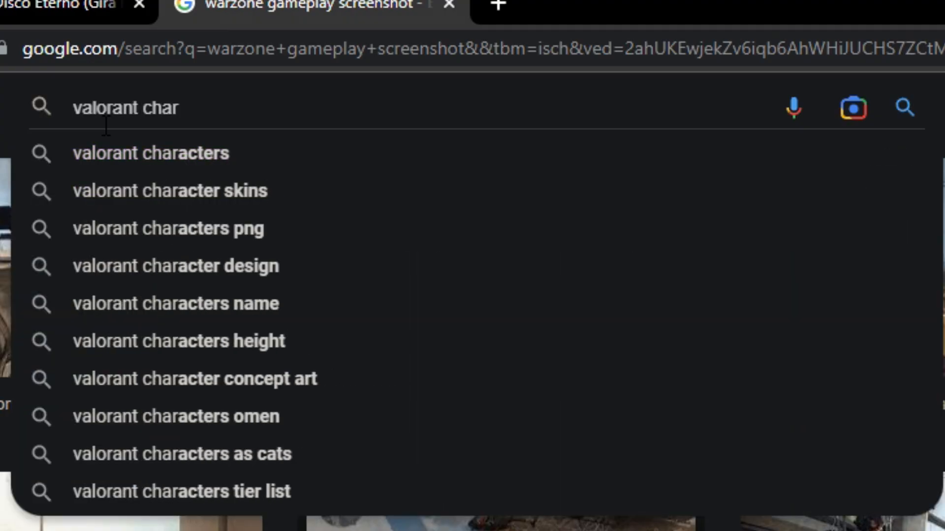
key(Down)
key(Down)
key(Down)
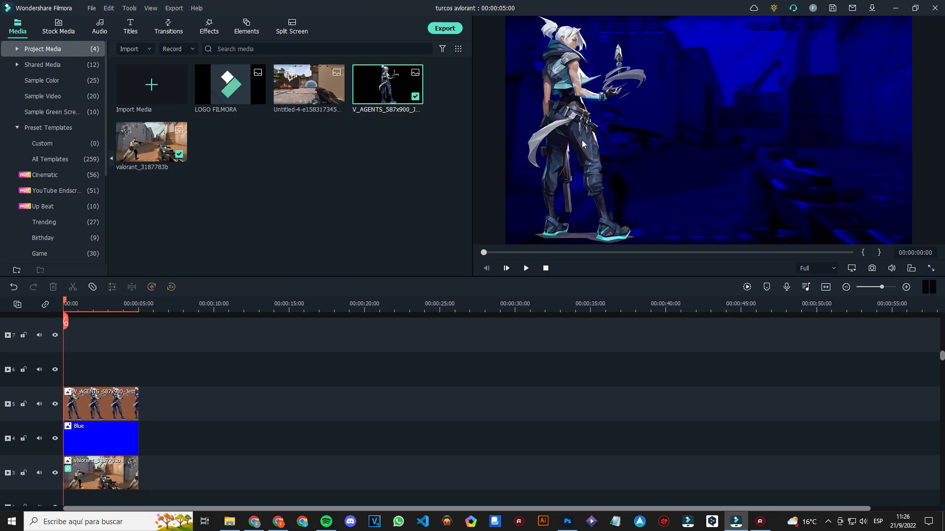
- Enable Drop Shadow on the Jett character clip on track 5 in Filmora
click(582, 143)
double_click(108, 406)
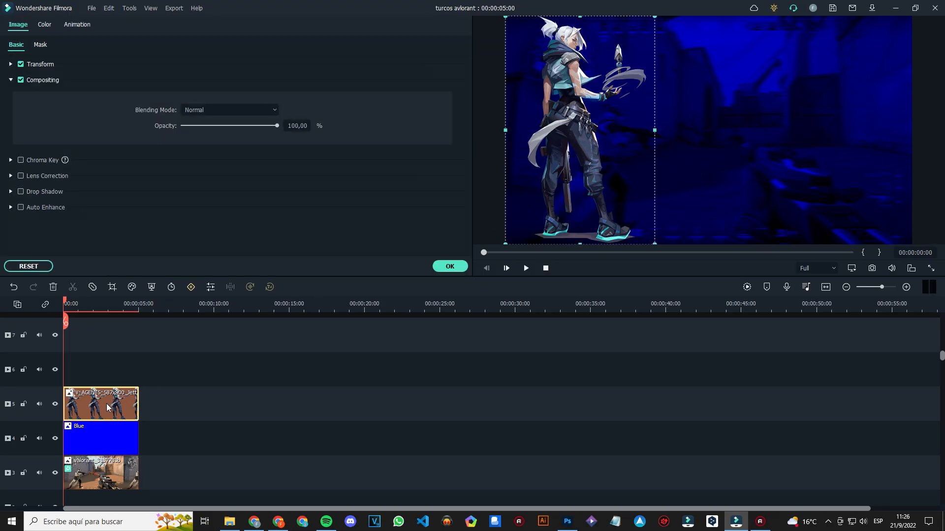
click(11, 81)
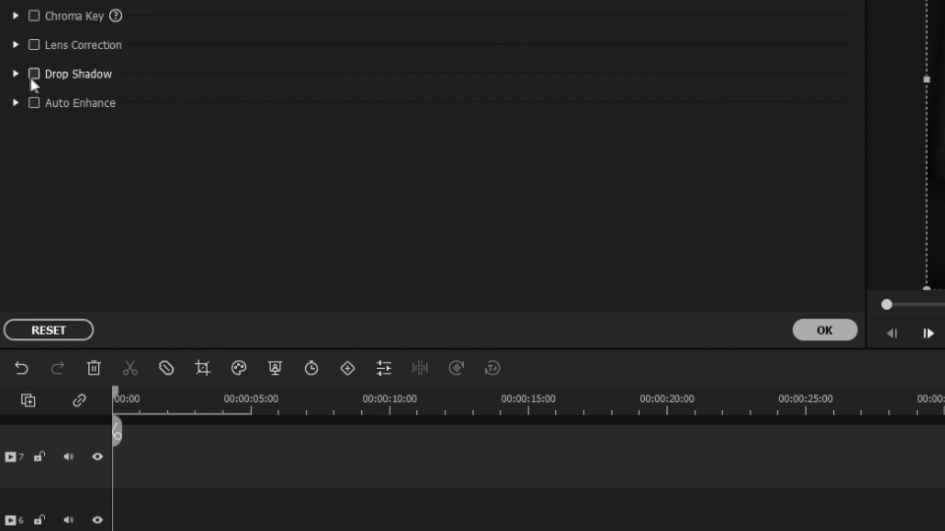
click(32, 75)
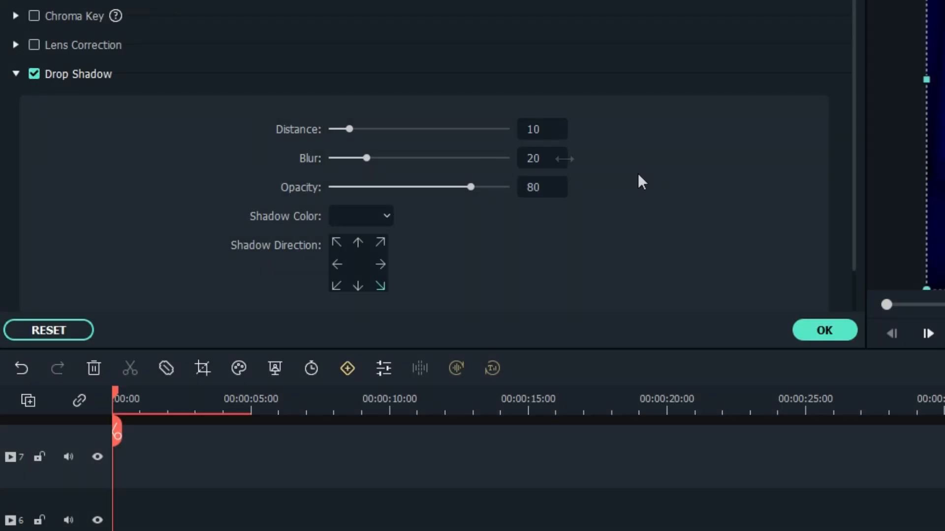
- Set the character's drop shadow color to pure blue, #0000ff
scroll(854, 203, down, 2)
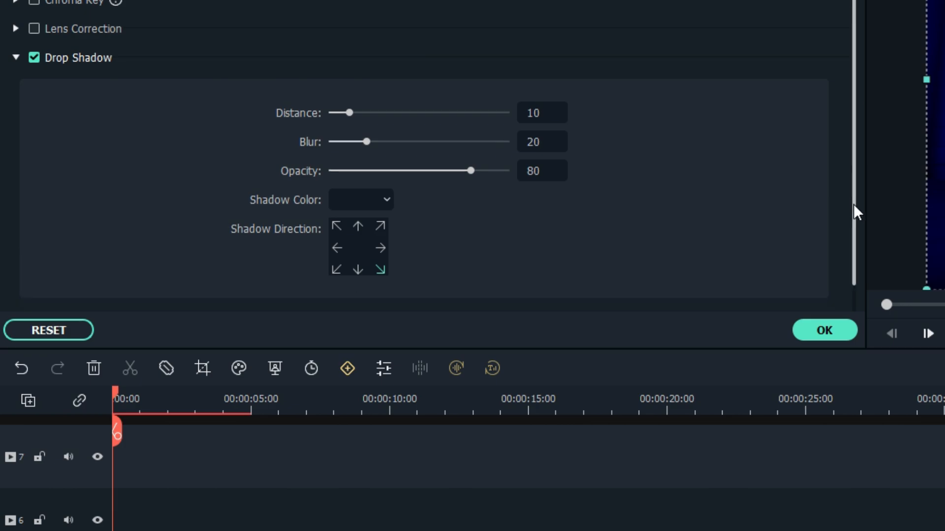
click(368, 174)
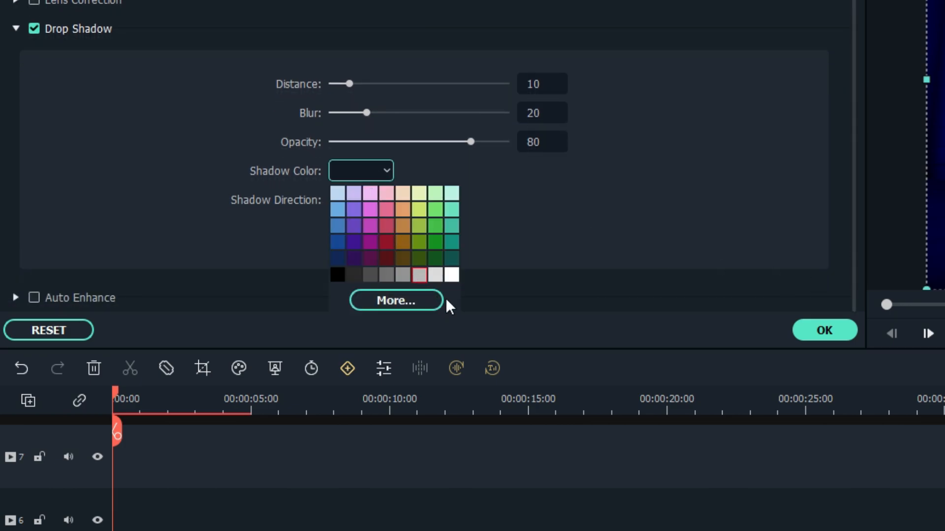
click(429, 301)
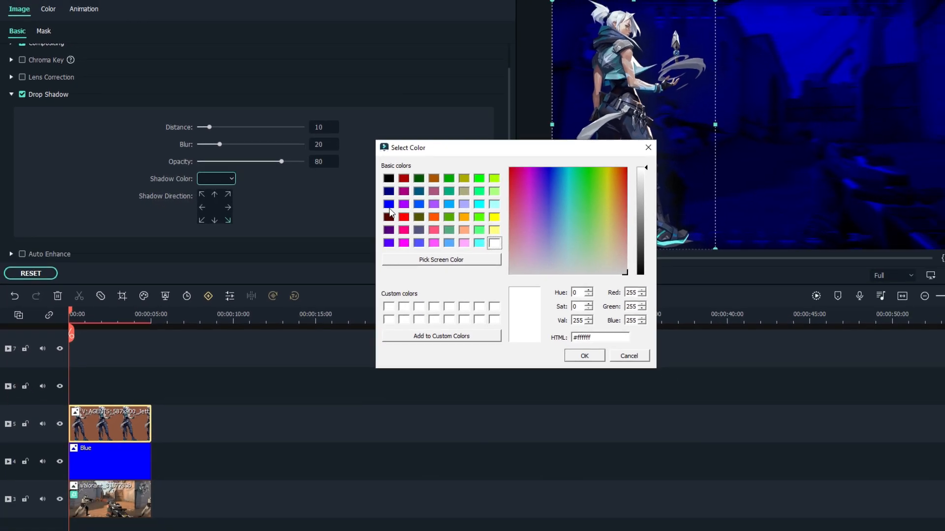
click(358, 203)
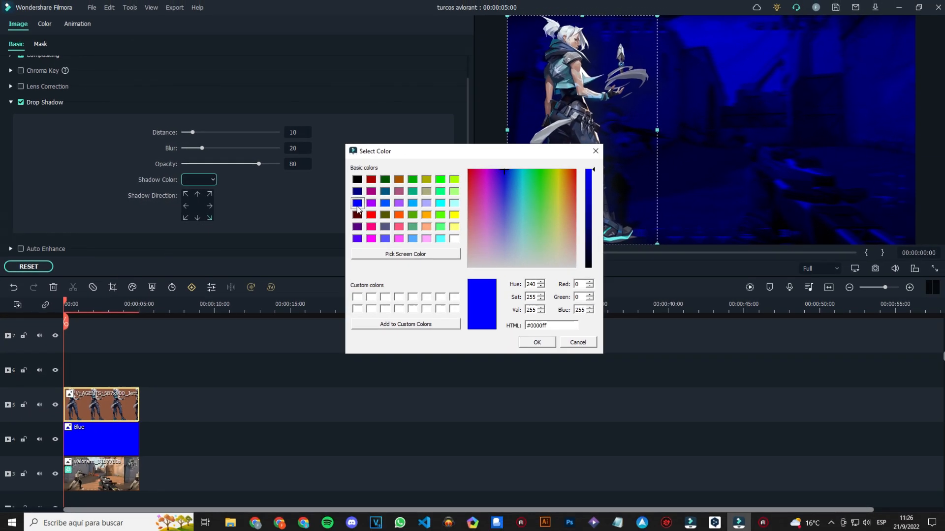
click(537, 343)
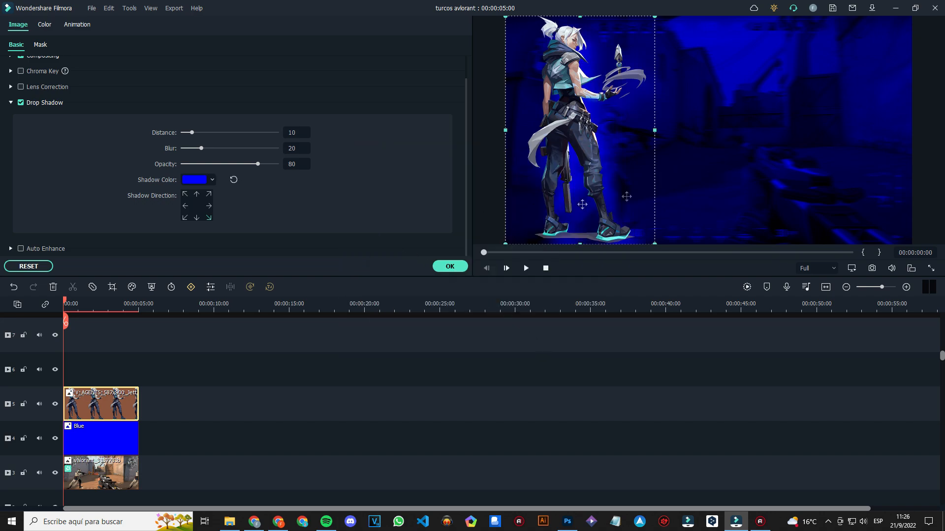
- Set the drop shadow's opacity to 100, distance to 0 and blur to 50, and enlarge and reposition the character in the frame
click(260, 164)
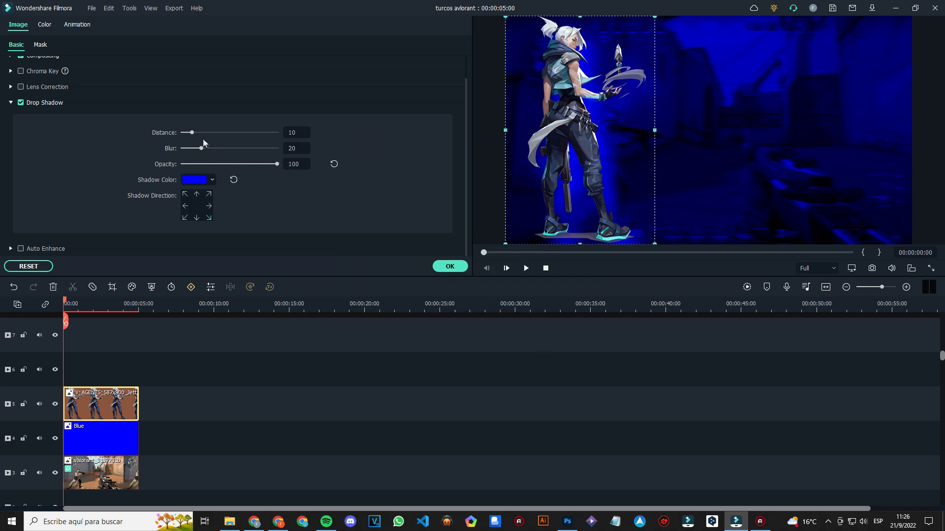
drag(192, 132, 175, 132)
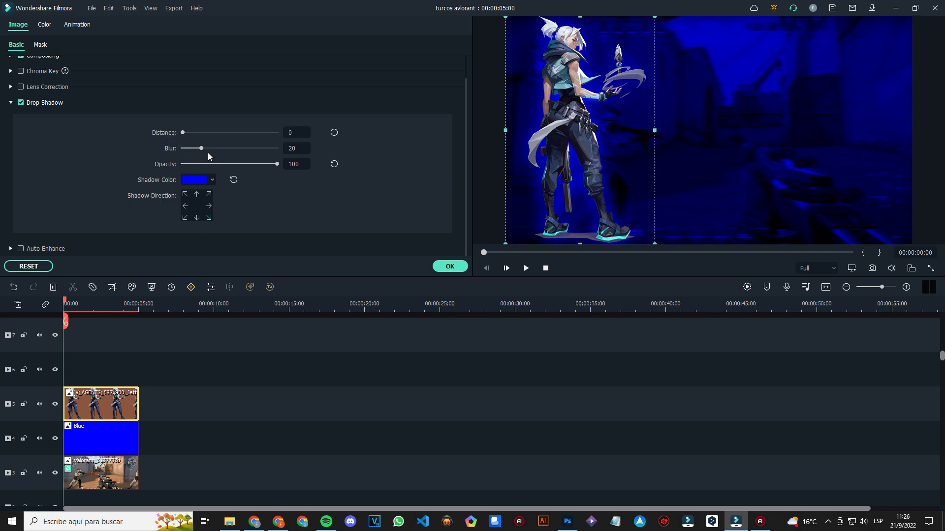
drag(225, 150, 230, 150)
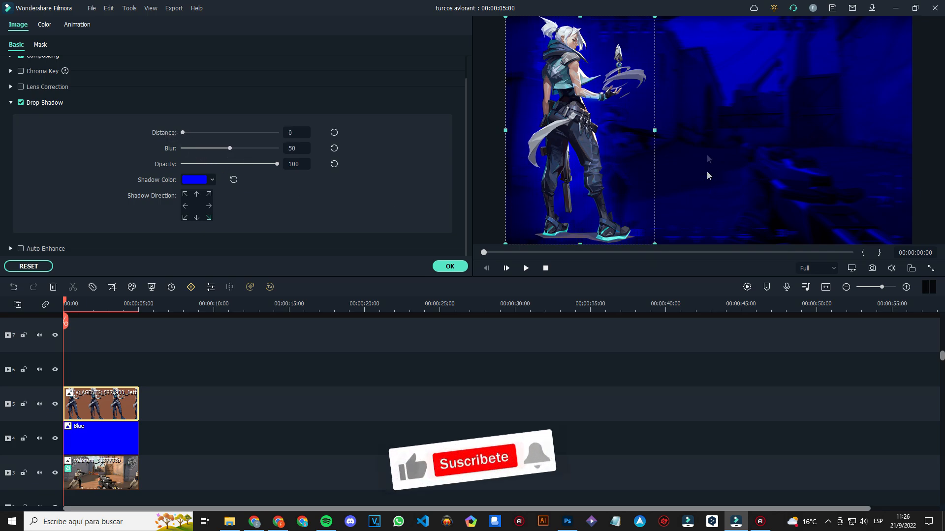
mouse_move(627, 89)
mouse_down()
mouse_move(631, 69)
mouse_move(634, 102)
mouse_up()
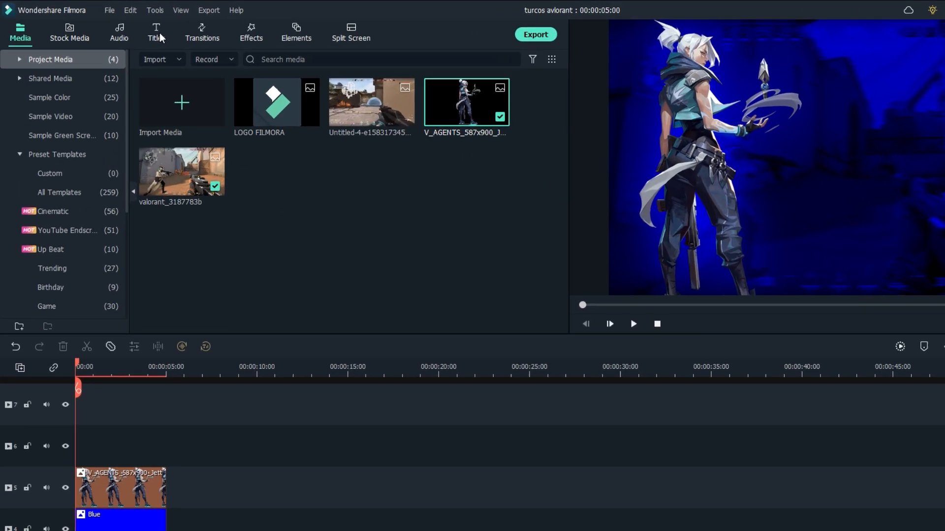
- Search the Recommended titles for "basic 6"
click(136, 31)
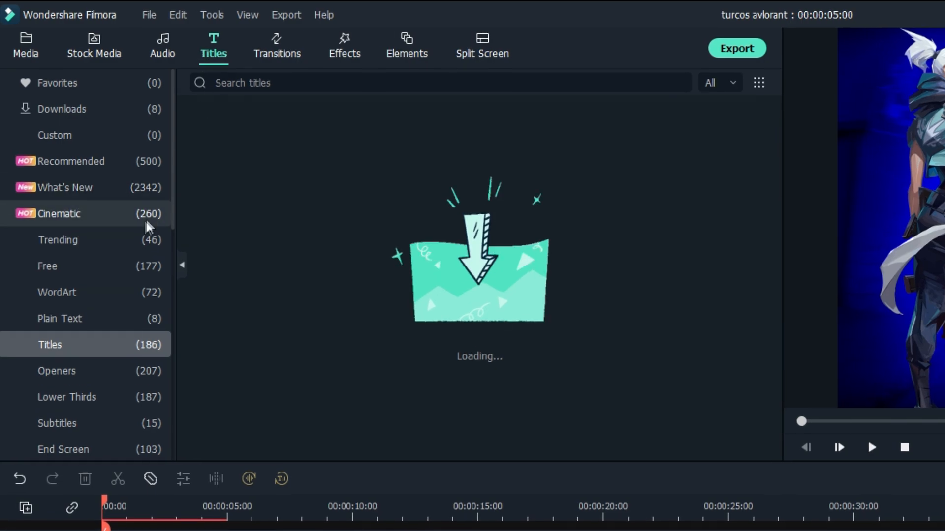
scroll(175, 219, down, 1)
scroll(176, 228, up, 1)
click(356, 84)
text(basic 6)
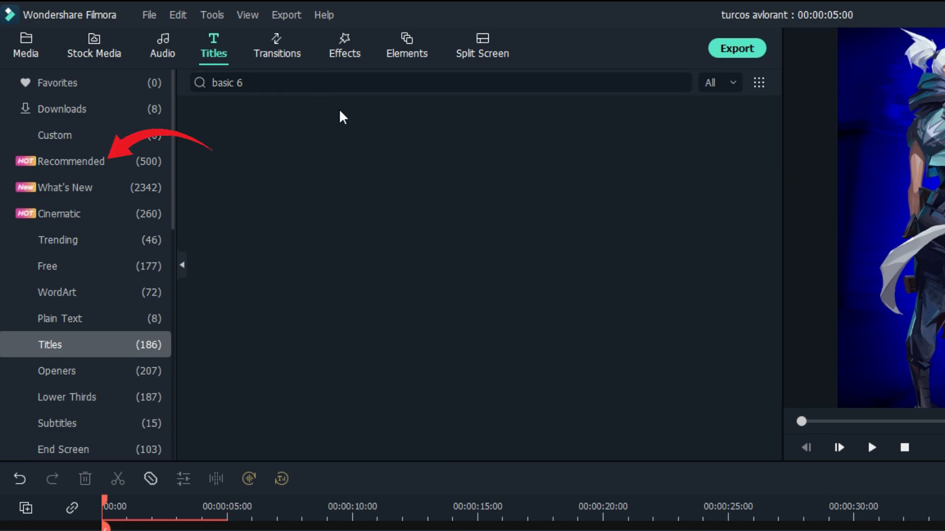
click(134, 161)
click(302, 88)
text(basic 6)
key(Return)
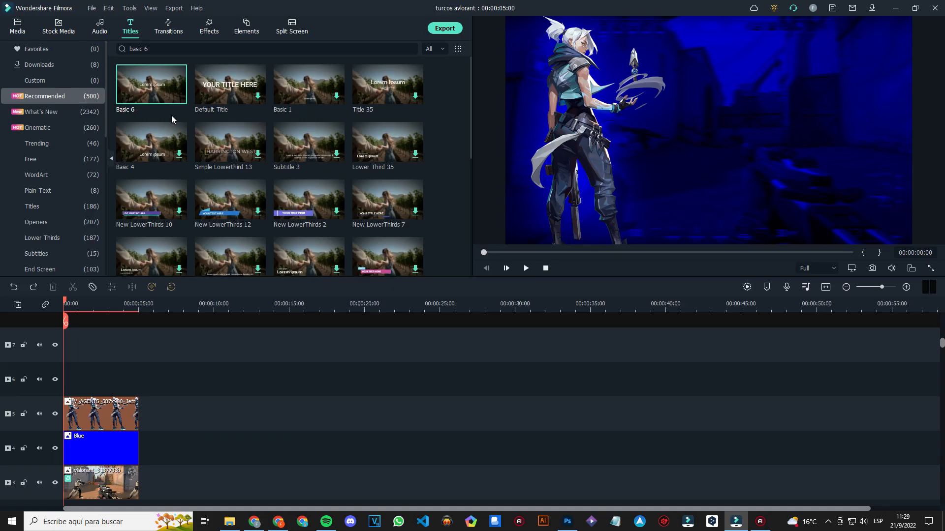
- Add the Basic 6 title to track 6 above the character clip and change its text to TRUCOS
drag(253, 154, 99, 530)
drag(63, 400, 64, 394)
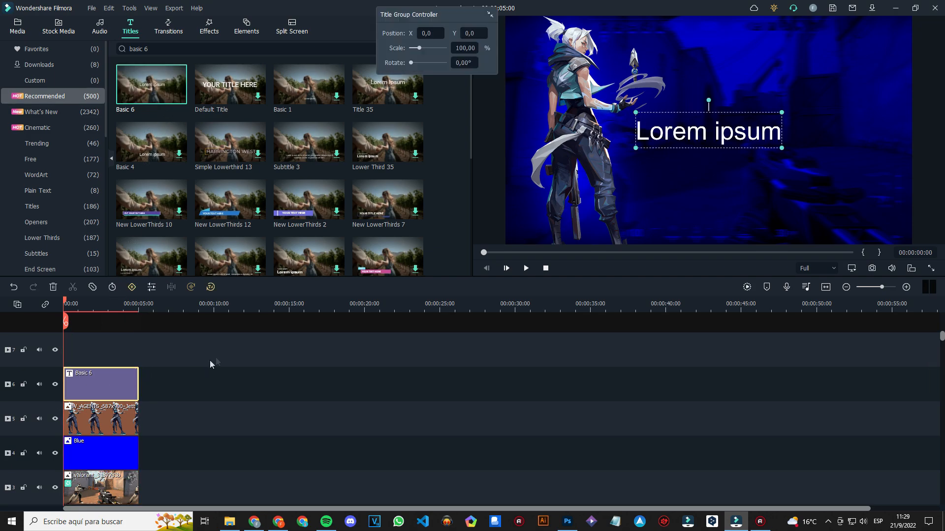
double_click(97, 389)
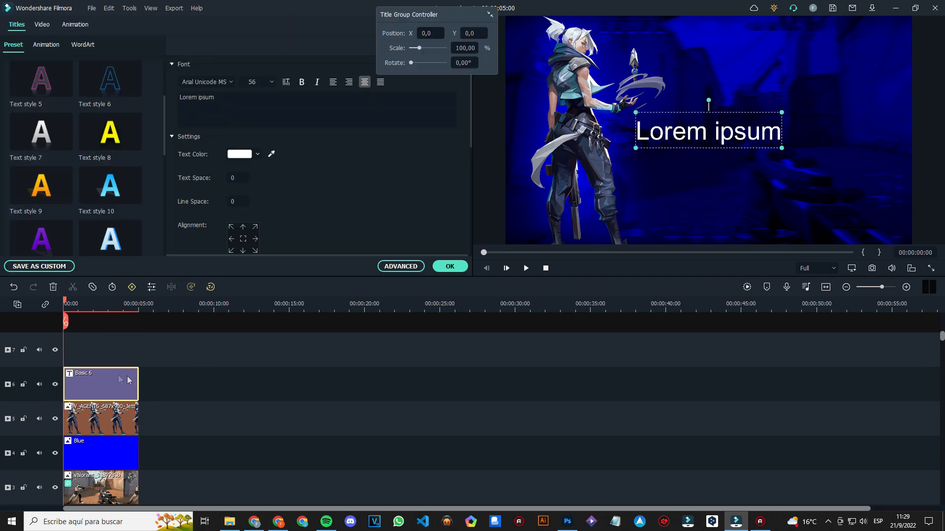
drag(215, 97, 176, 97)
text(TRUC)
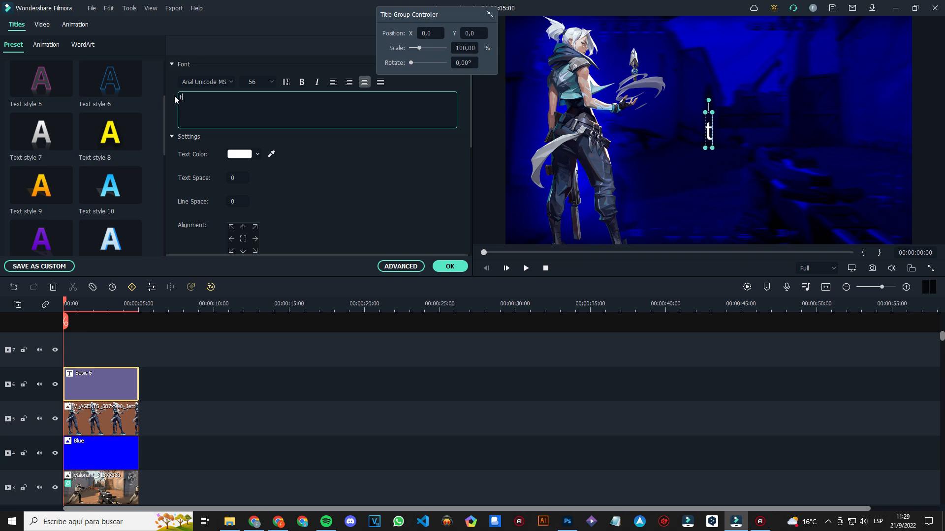
text(OS)
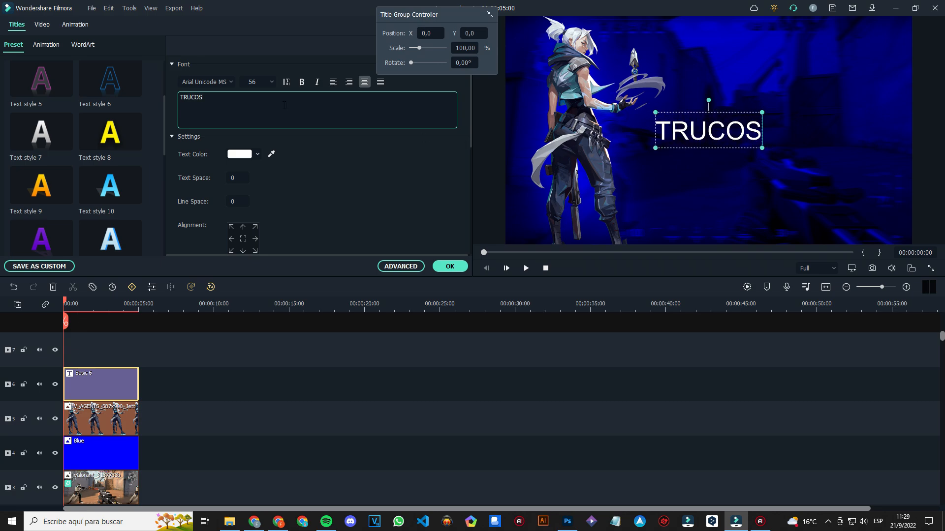
- Set the TRUCOS title's font to Bebas Neue and apply the Text style 7 preset
key(ctrl+a)
click(206, 82)
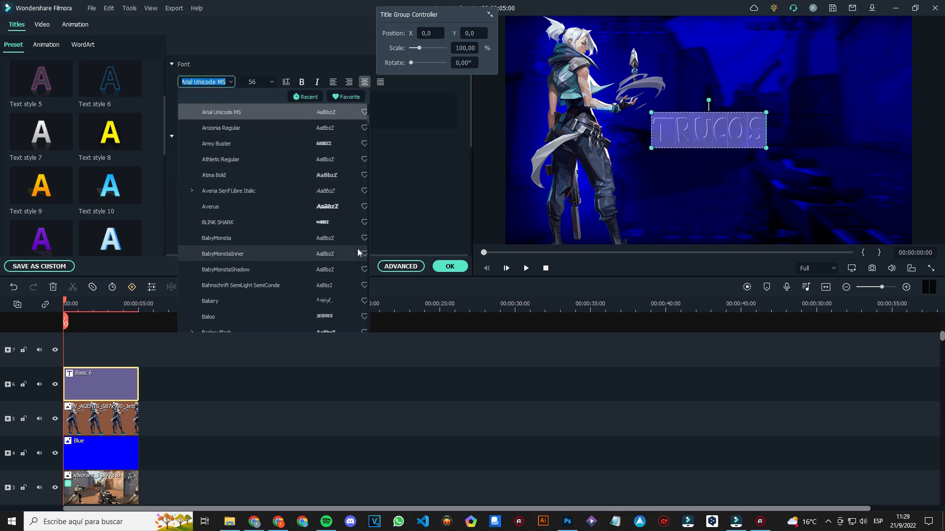
scroll(368, 125, down, 3)
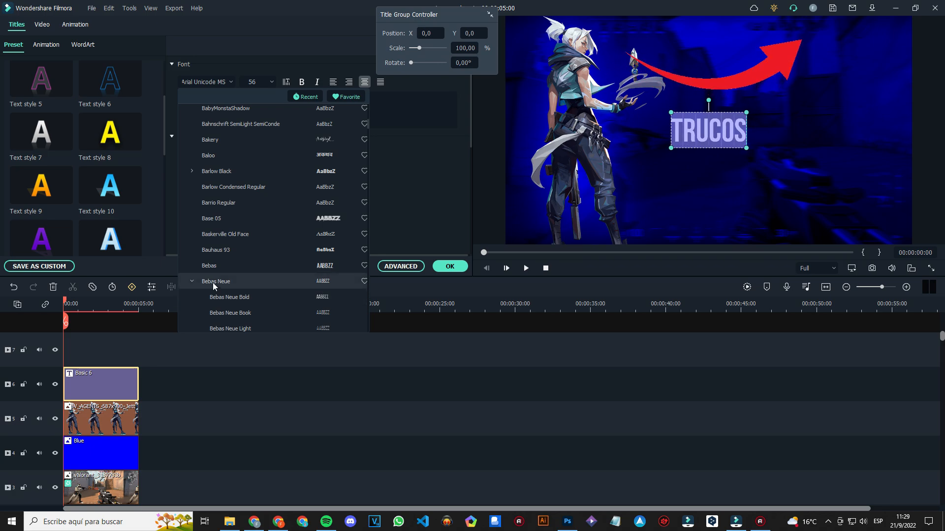
click(212, 282)
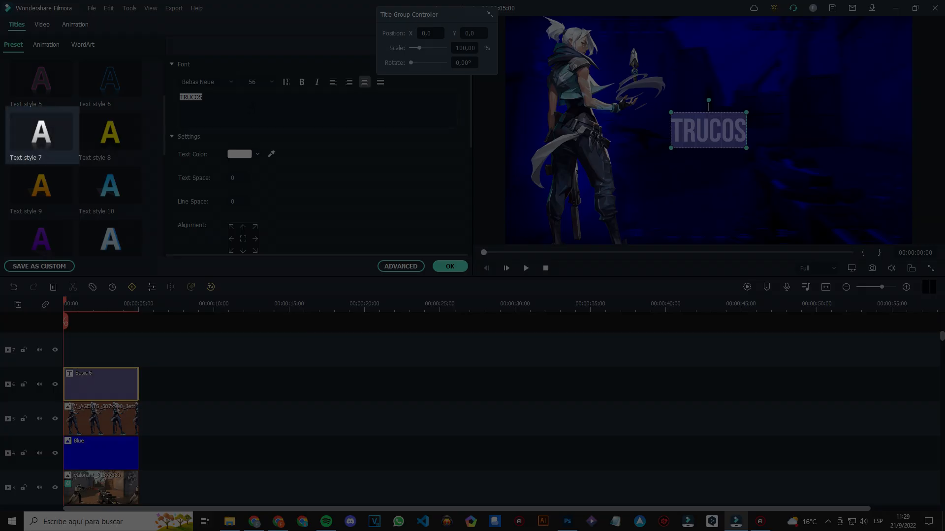
click(44, 137)
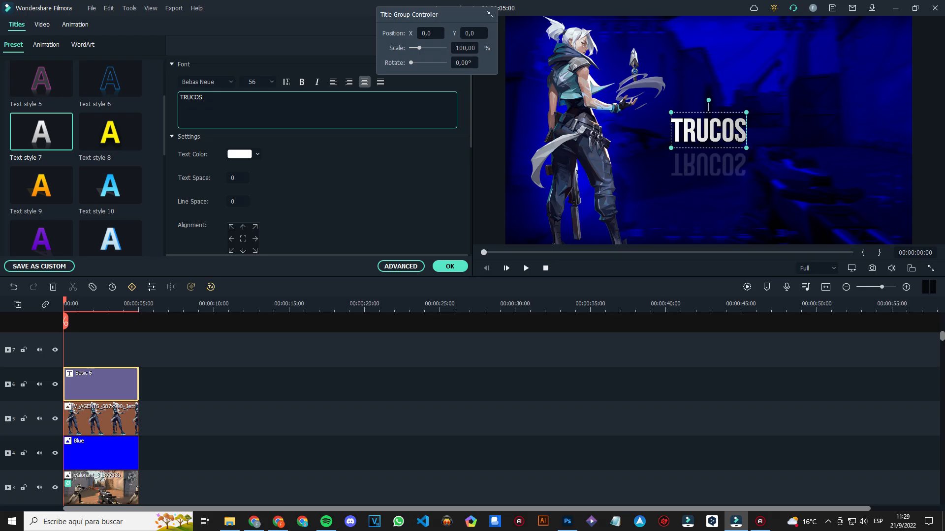
- Set the TRUCOS title's character spacing to 10 in the advanced text editor
click(400, 267)
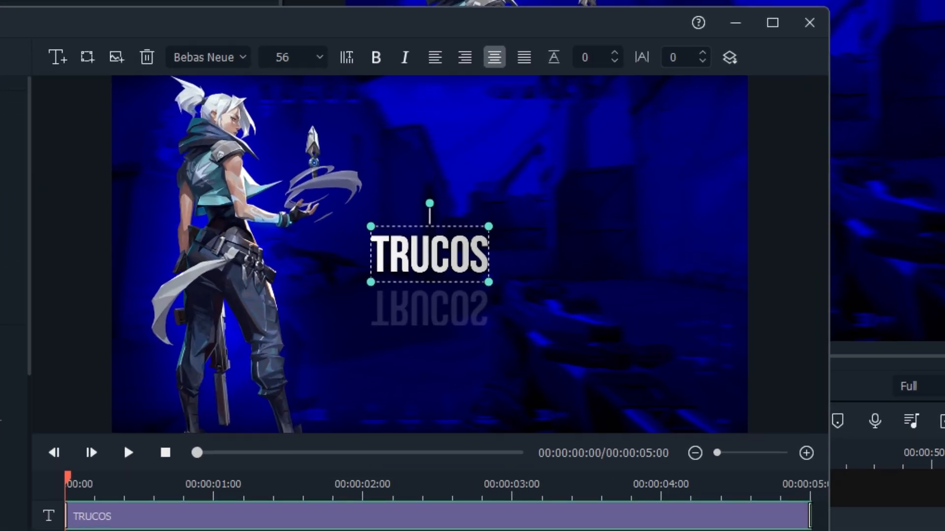
mouse_move(660, 88)
mouse_down()
mouse_move(681, 89)
mouse_move(673, 89)
mouse_up()
drag(687, 53, 681, 52)
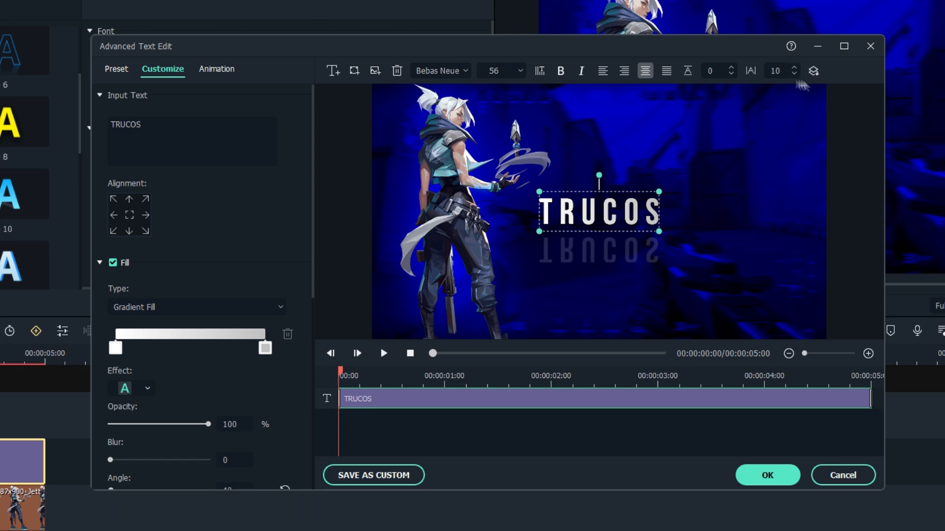
- Give TRUCOS the third shadow type with distance 5 and a higher opacity, and enlarge the text to size 109
drag(313, 291, 315, 354)
click(100, 143)
click(99, 165)
click(136, 351)
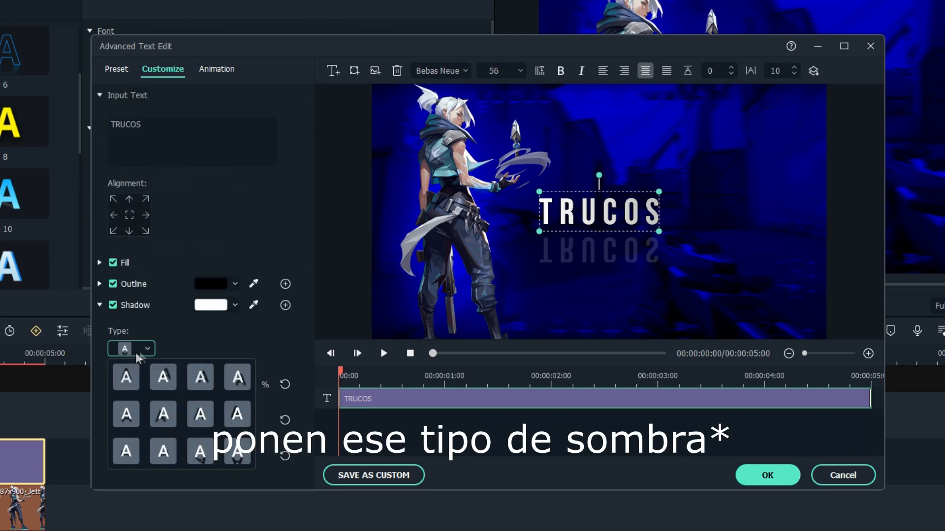
click(202, 383)
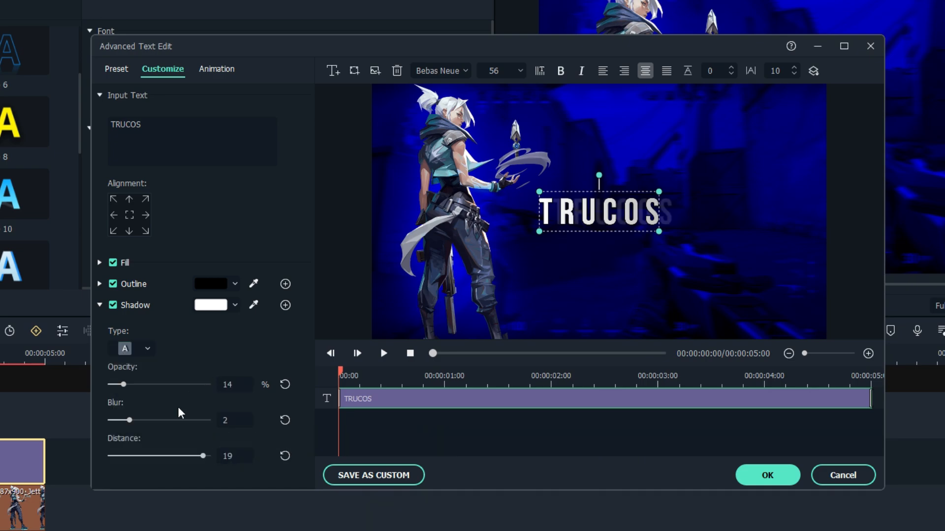
drag(199, 455, 134, 456)
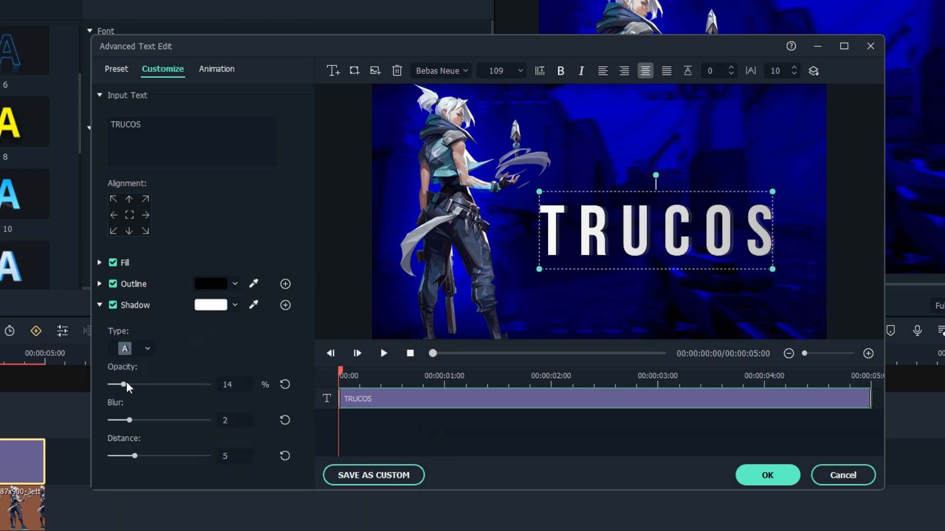
drag(128, 388, 150, 388)
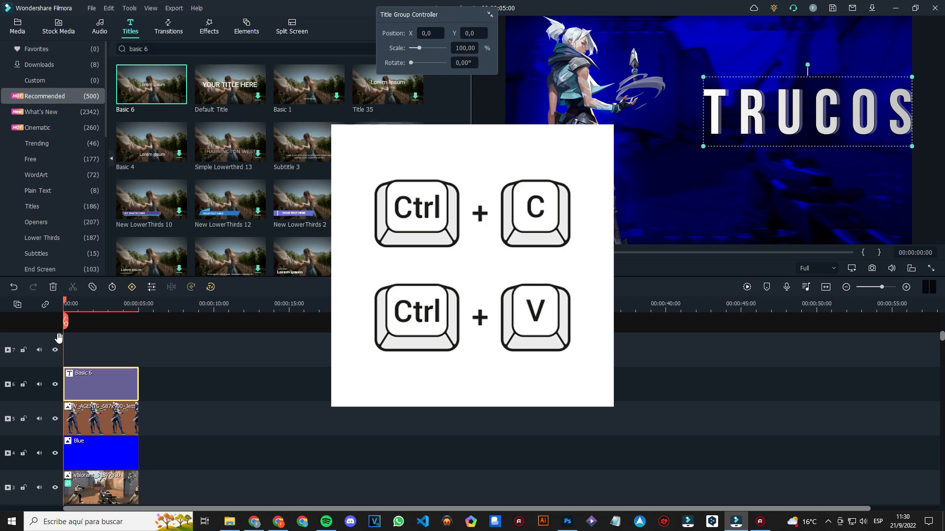
- Duplicate the TRUCOS title onto track 7, place the copy below the original in the frame and change its text to VALORANT
key(ctrl+v)
drag(137, 305, 81, 305)
double_click(755, 147)
key(ctrl+a)
text(VALORANT)
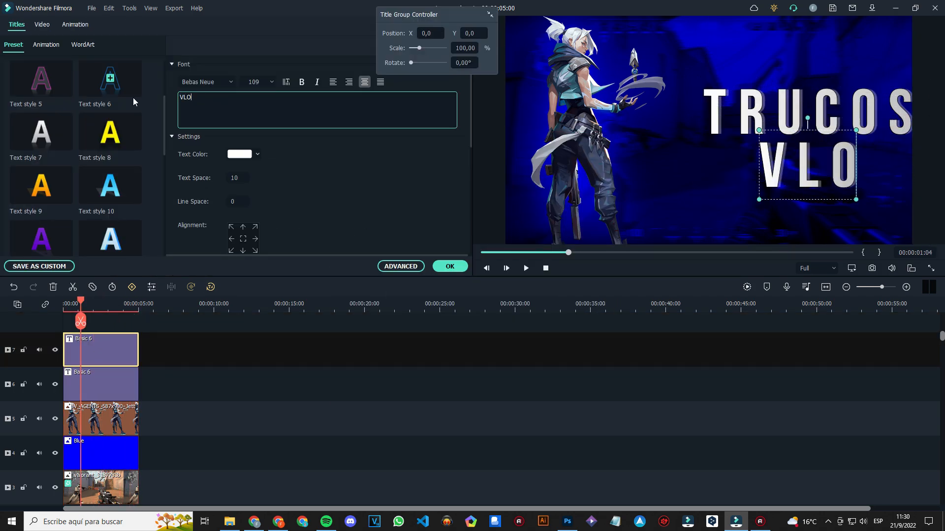